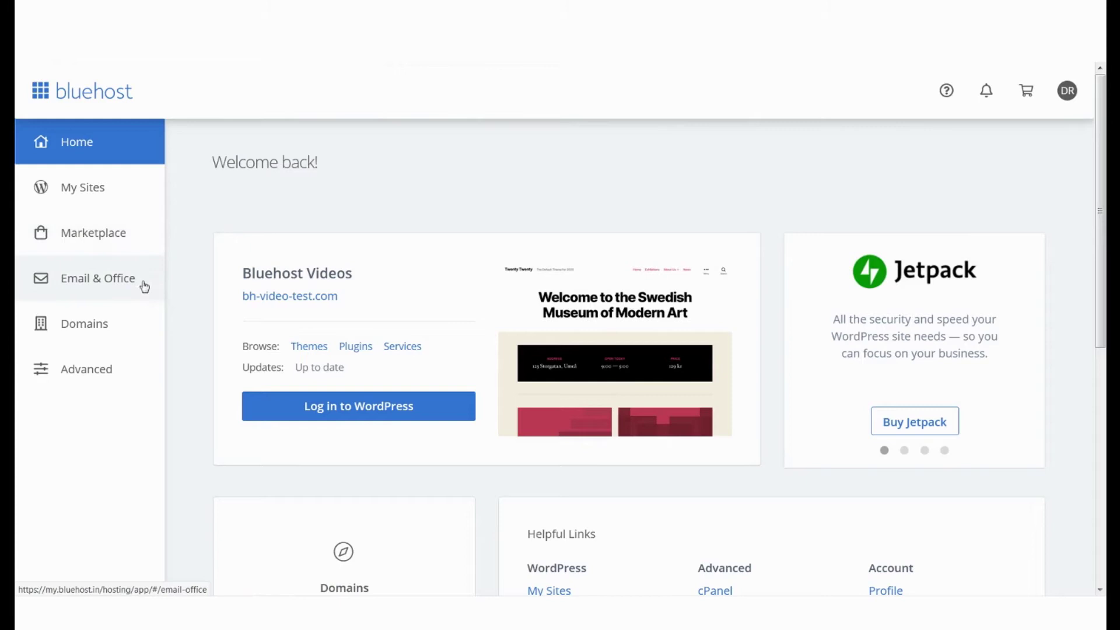
- From the account's Domains list, start a new domain search for testbhvideos.com
{"action": "left_click", "coordinate": [146, 342]}
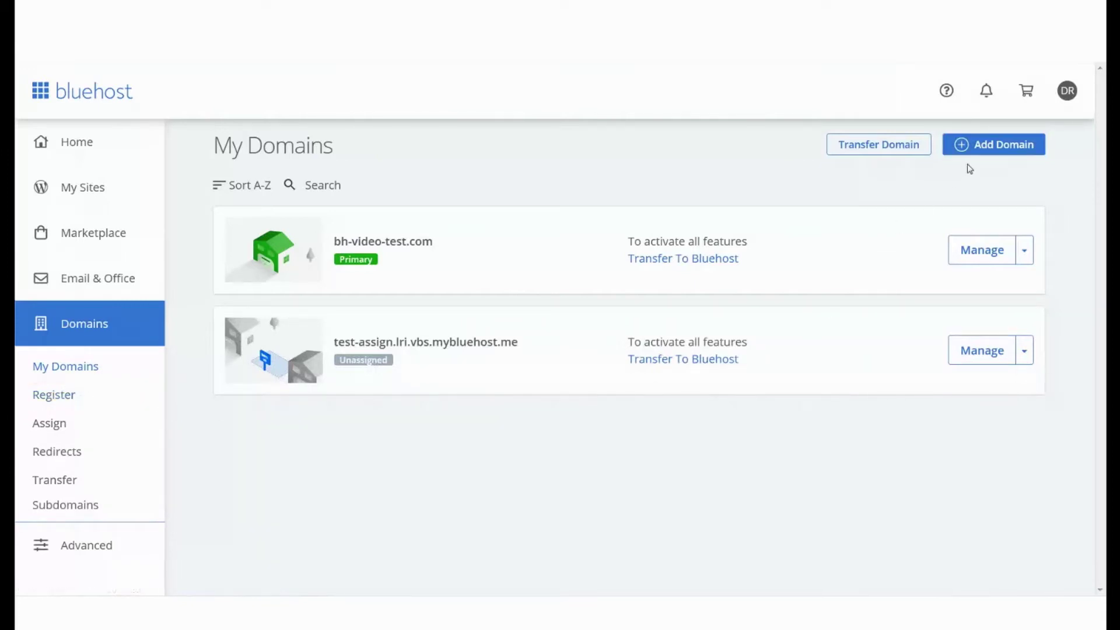
{"action": "left_click", "coordinate": [996, 153]}
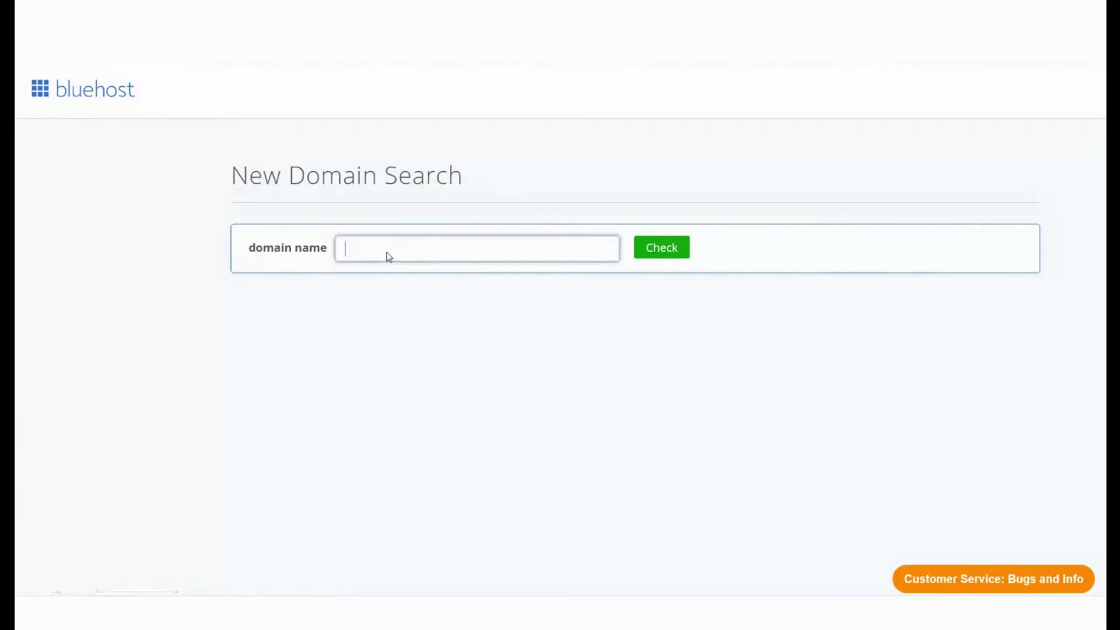
{"action": "type", "text": "testb"}
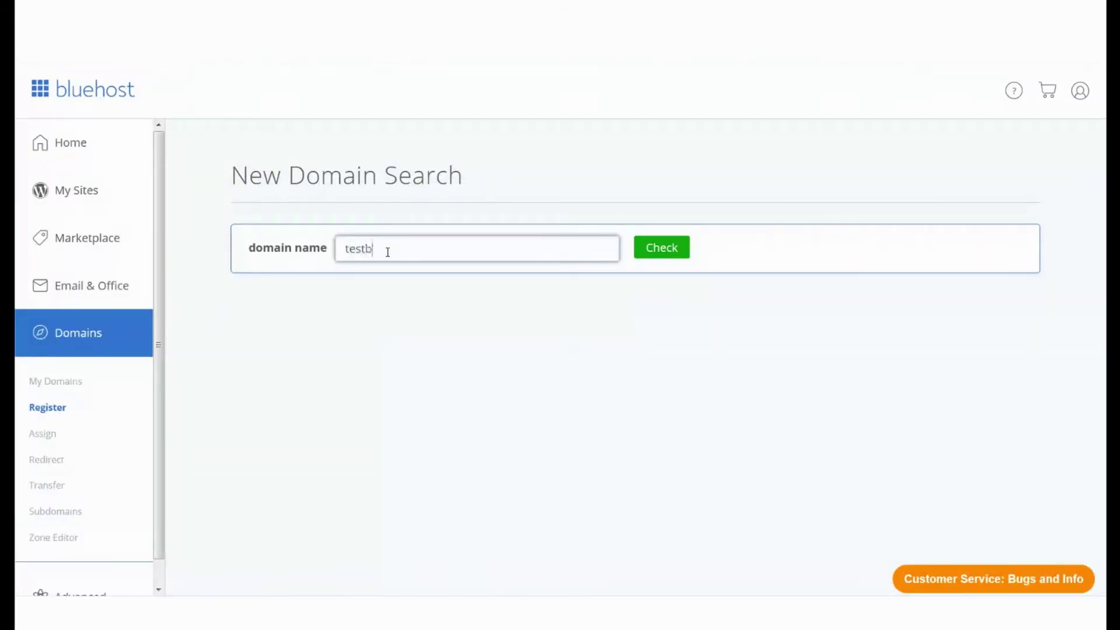
{"action": "type", "text": "hvideos.com"}
- Check testbhvideos.com availability and add the ₹819.00 .com domain to the cart
{"action": "left_click", "coordinate": [658, 251]}
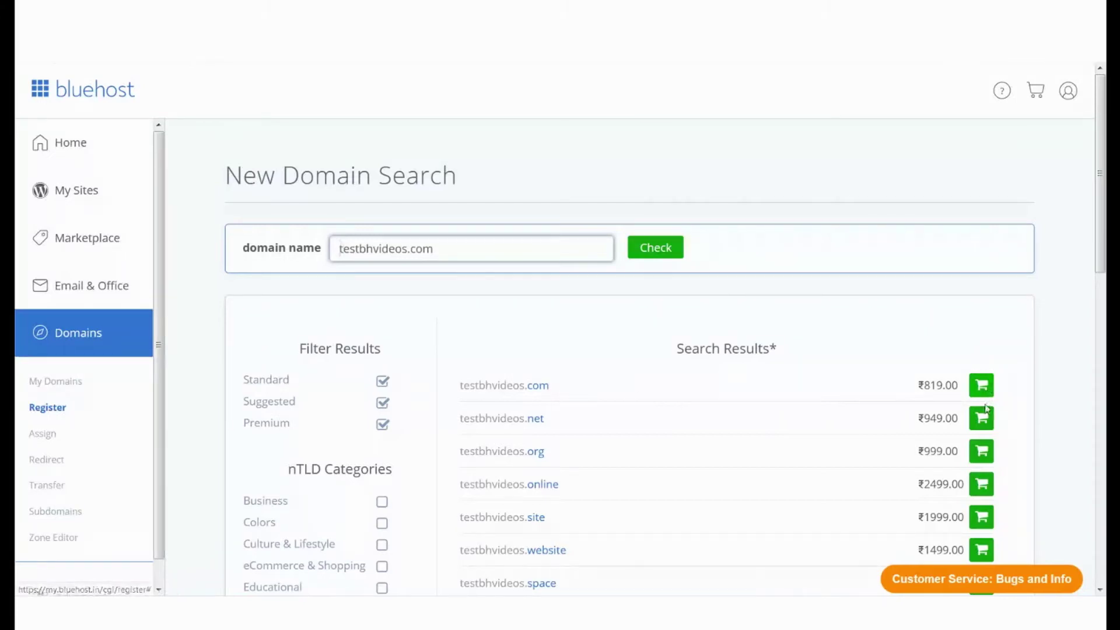
{"action": "left_click", "coordinate": [982, 385]}
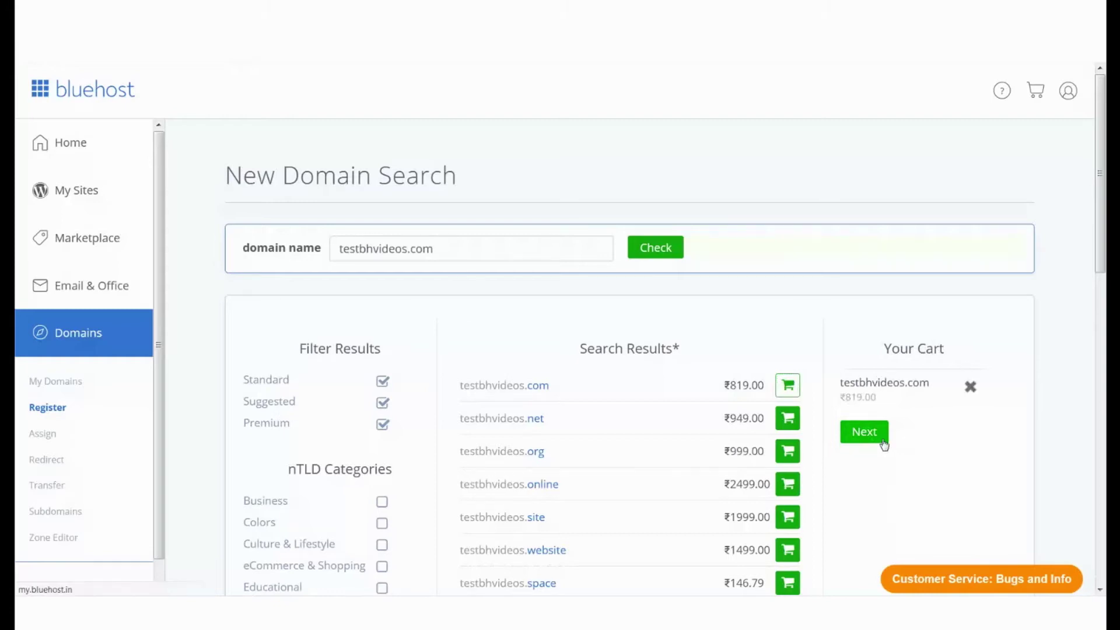
- Keep domain privacy on for testbhvideos.com, accept the registration terms, and add it to the cart
{"action": "left_click", "coordinate": [885, 443]}
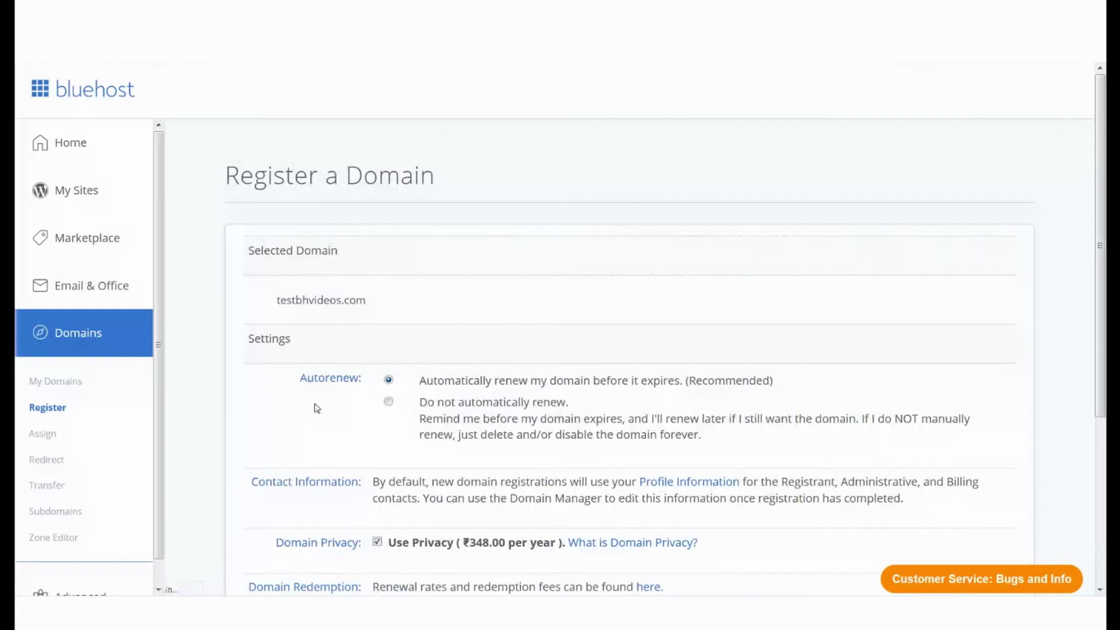
{"action": "scroll", "coordinate": [317, 407], "scroll_direction": "down", "scroll_amount": 4}
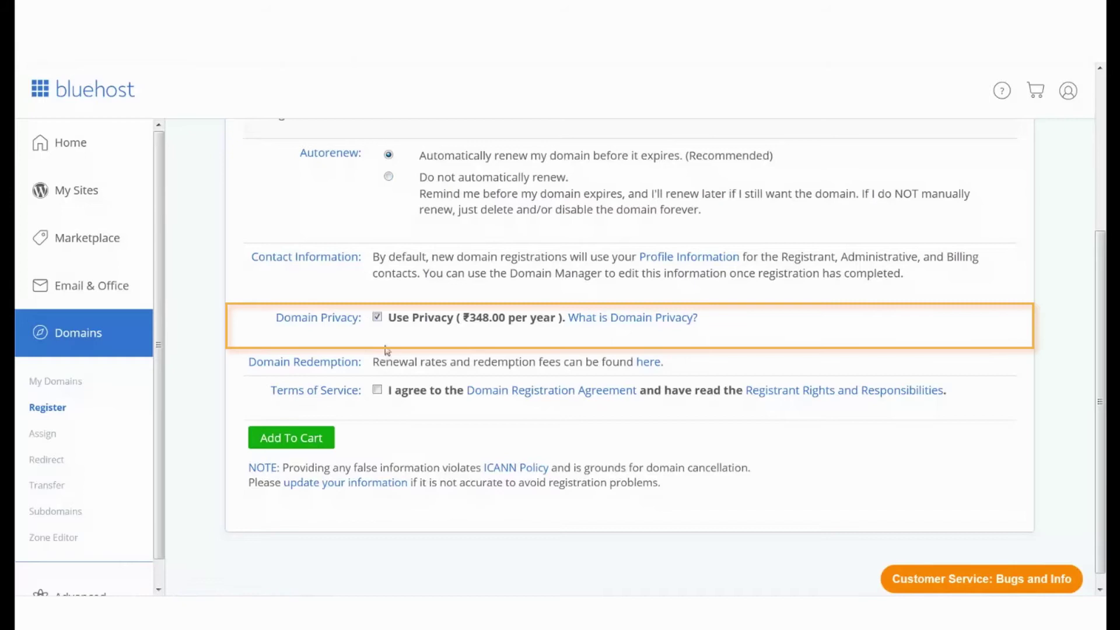
{"action": "left_click", "coordinate": [377, 317]}
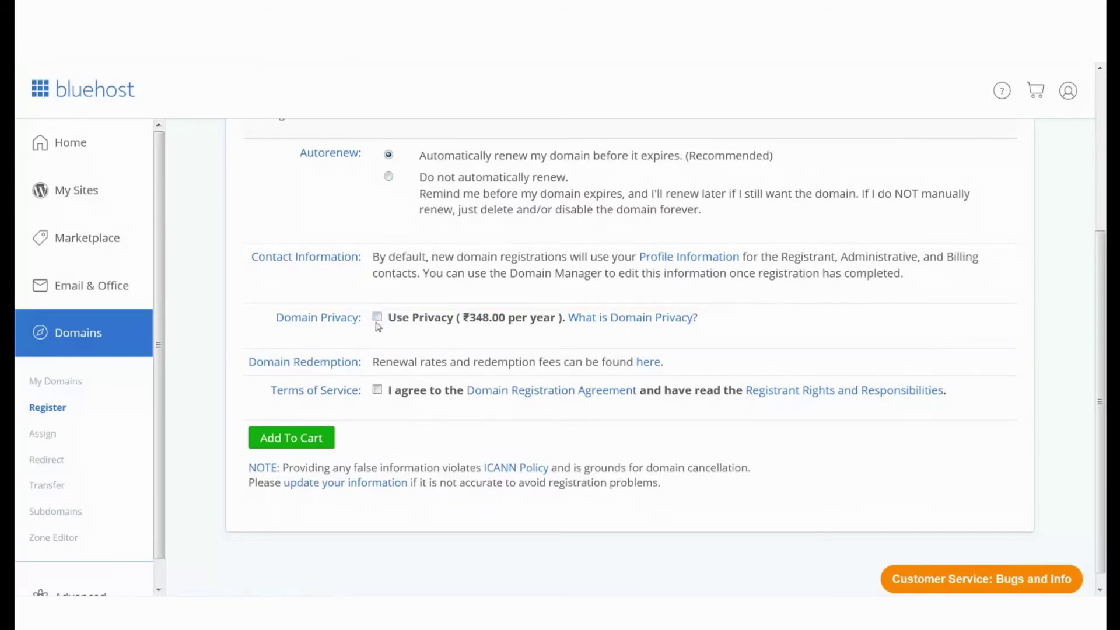
{"action": "left_click", "coordinate": [377, 317]}
{"action": "left_click", "coordinate": [377, 390]}
{"action": "left_click", "coordinate": [324, 442]}
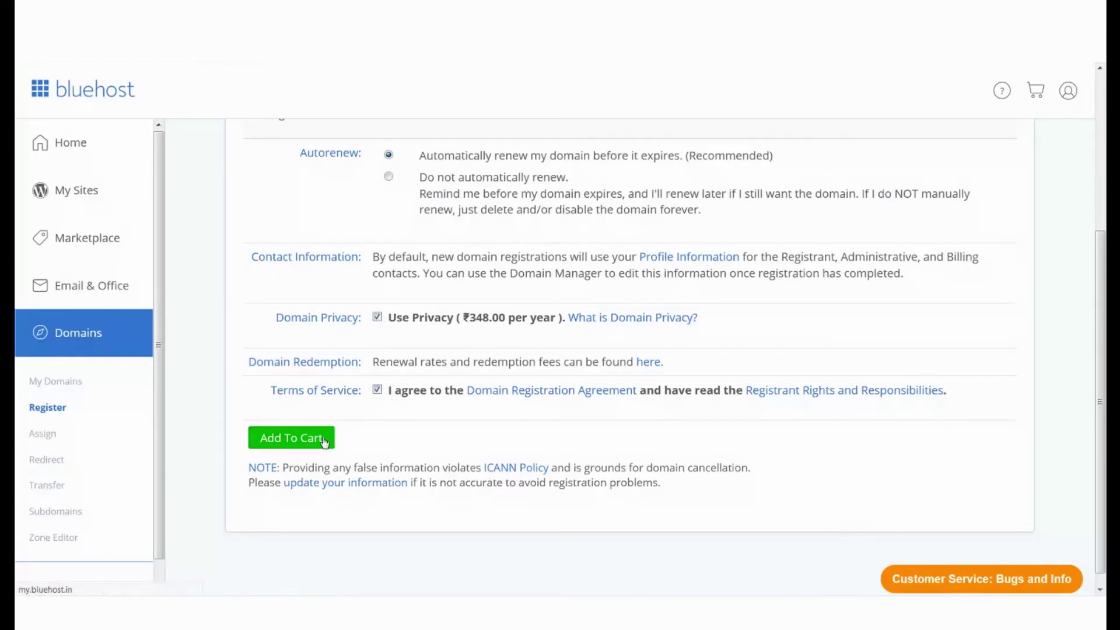
- Review the Registration Coupon bringing the total to ₹410.64, then process the testbhvideos.com order
{"action": "scroll", "coordinate": [942, 493], "scroll_direction": "down", "scroll_amount": 10}
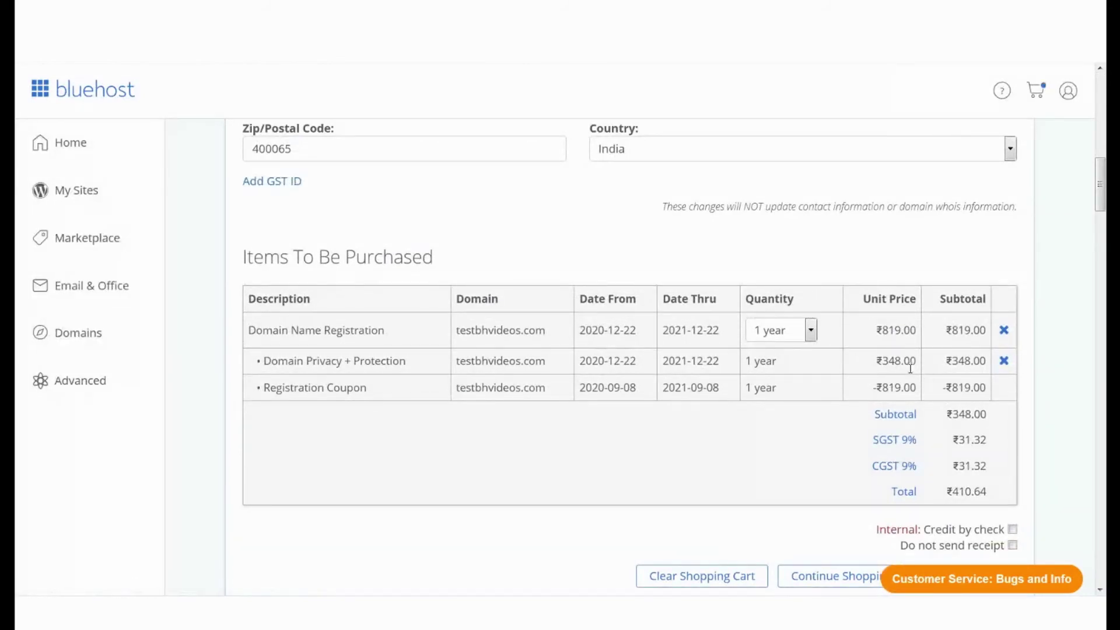
{"action": "triple_click", "coordinate": [292, 390]}
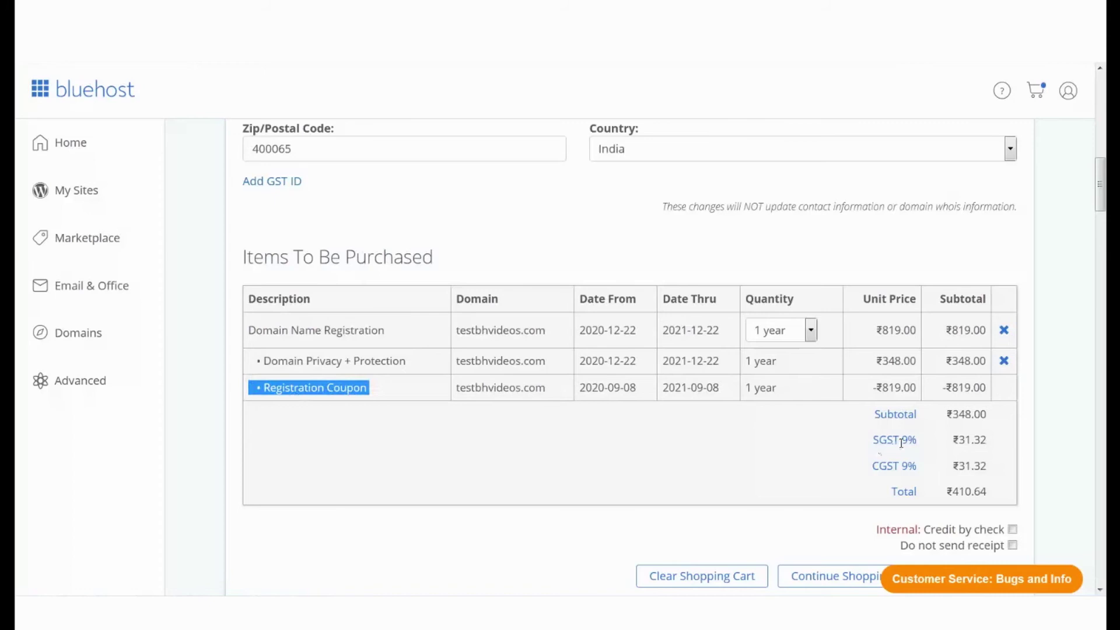
{"action": "scroll", "coordinate": [915, 440], "scroll_direction": "down", "scroll_amount": 3}
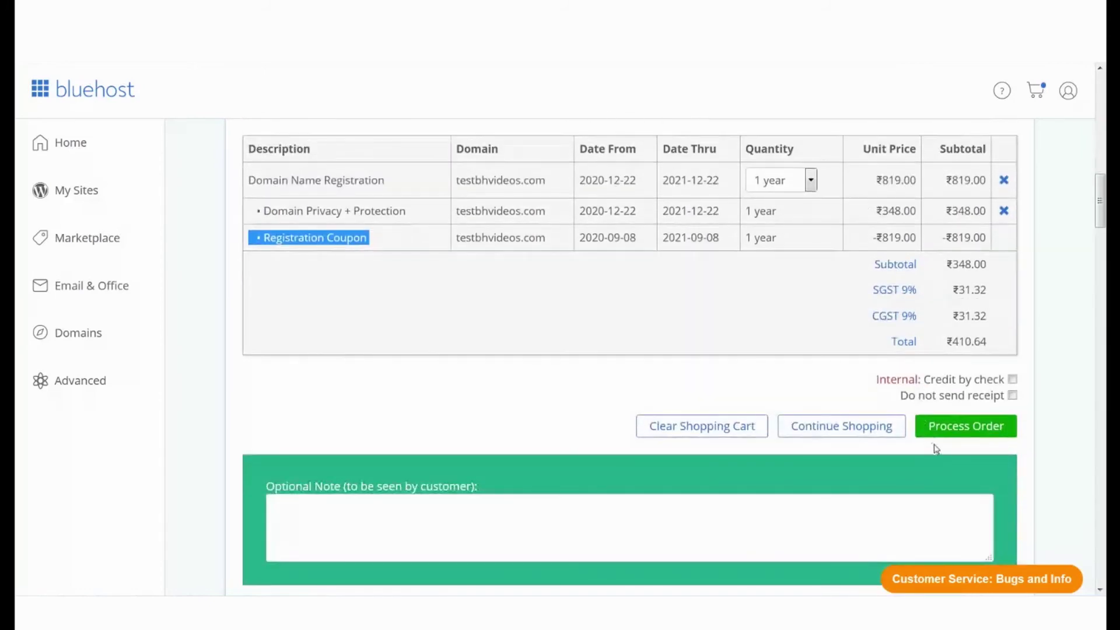
{"action": "left_click", "coordinate": [934, 436]}
- Load bluehost.in/domains in a new Firefox tab
{"action": "key", "text": "ctrl+t"}
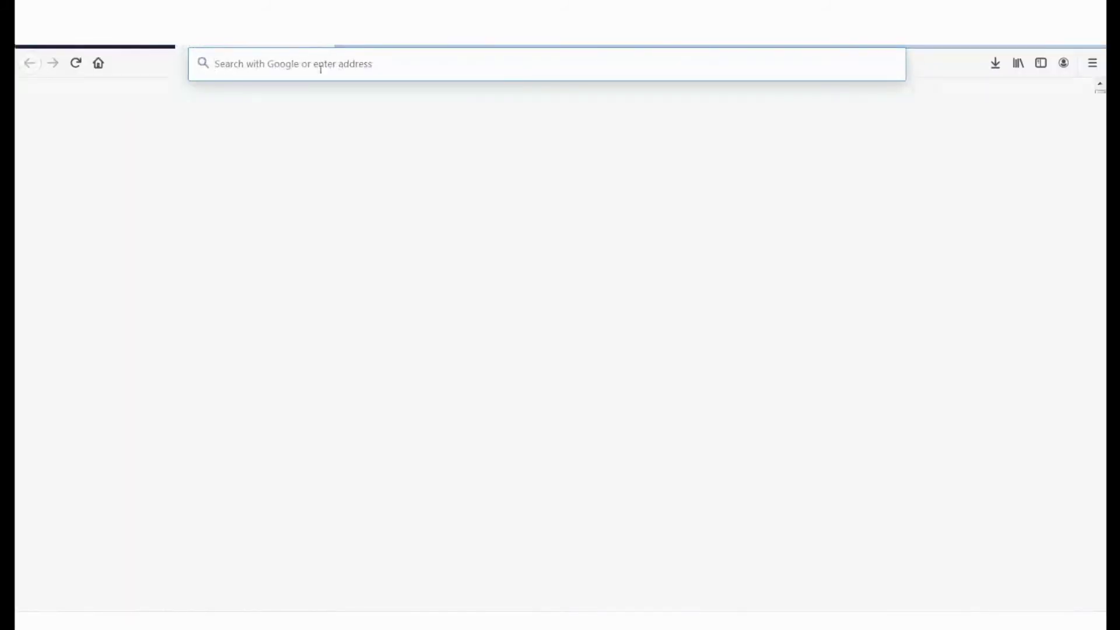
{"action": "type", "text": "bluehost.in/"}
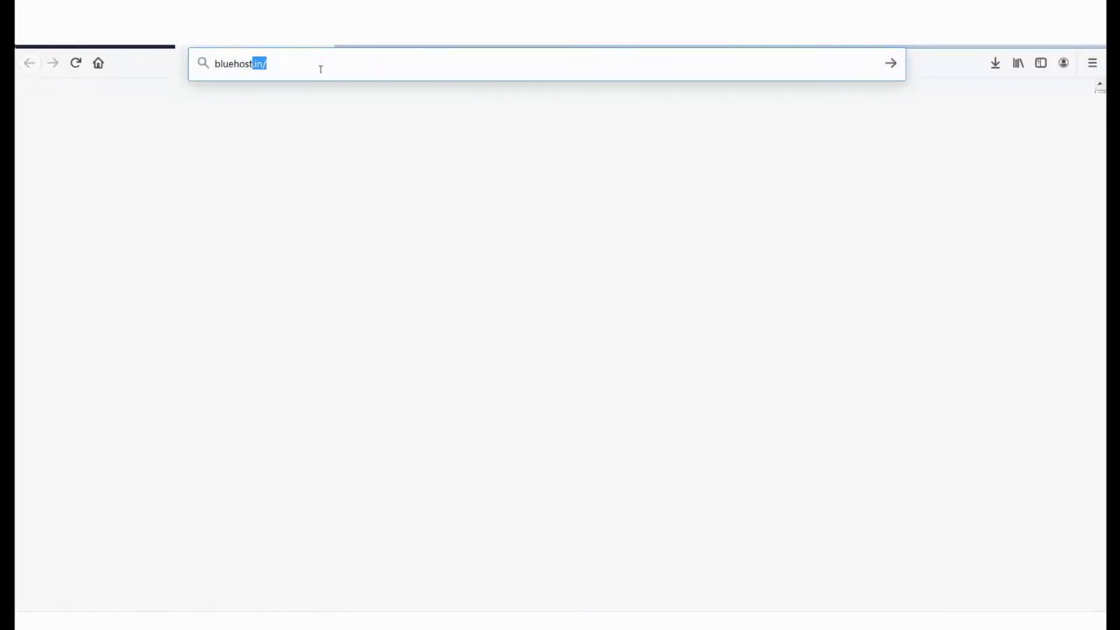
{"action": "key", "text": "Right"}
{"action": "type", "text": "domains"}
{"action": "key", "text": "Return"}
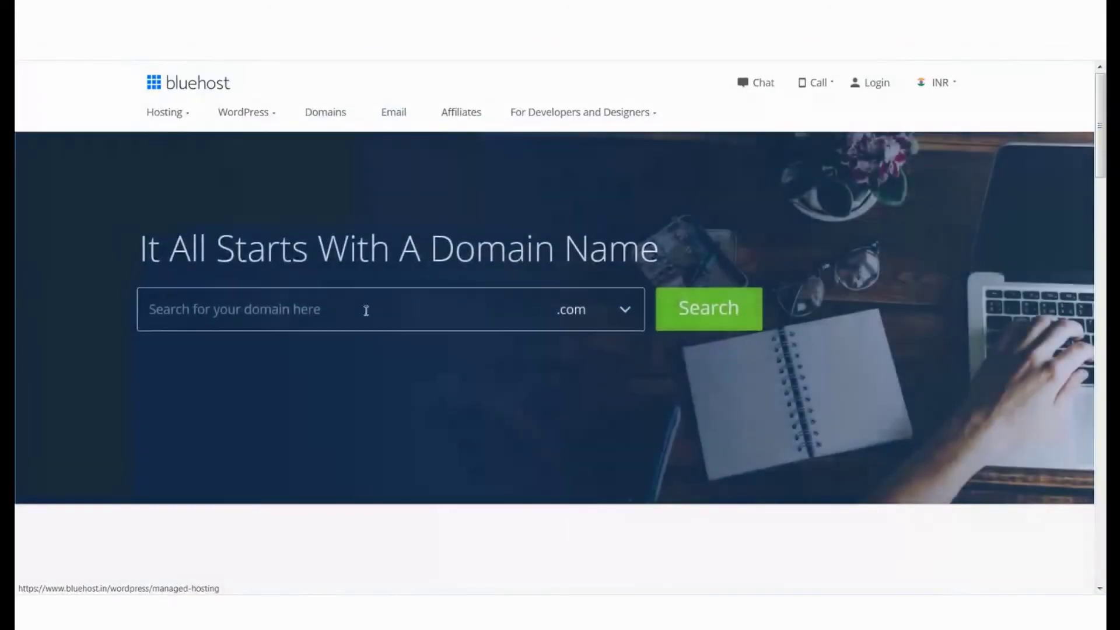
- Enter testbhvideos in the public domain search with .com kept as the extension
{"action": "left_click", "coordinate": [358, 315]}
{"action": "type", "text": "testbh"}
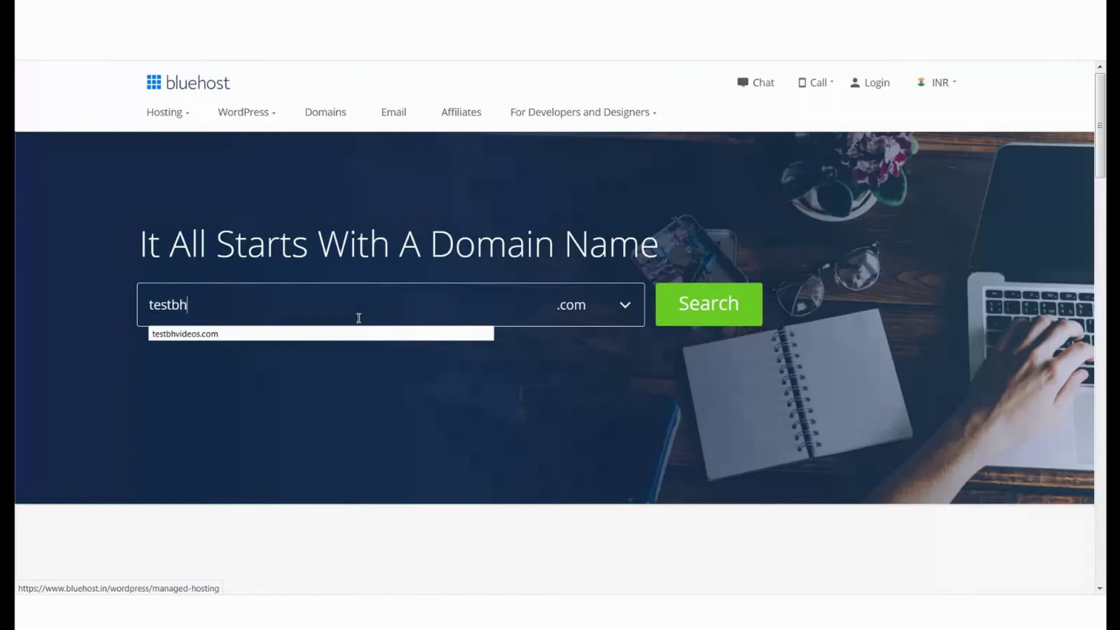
{"action": "type", "text": "videos"}
{"action": "left_click", "coordinate": [571, 304]}
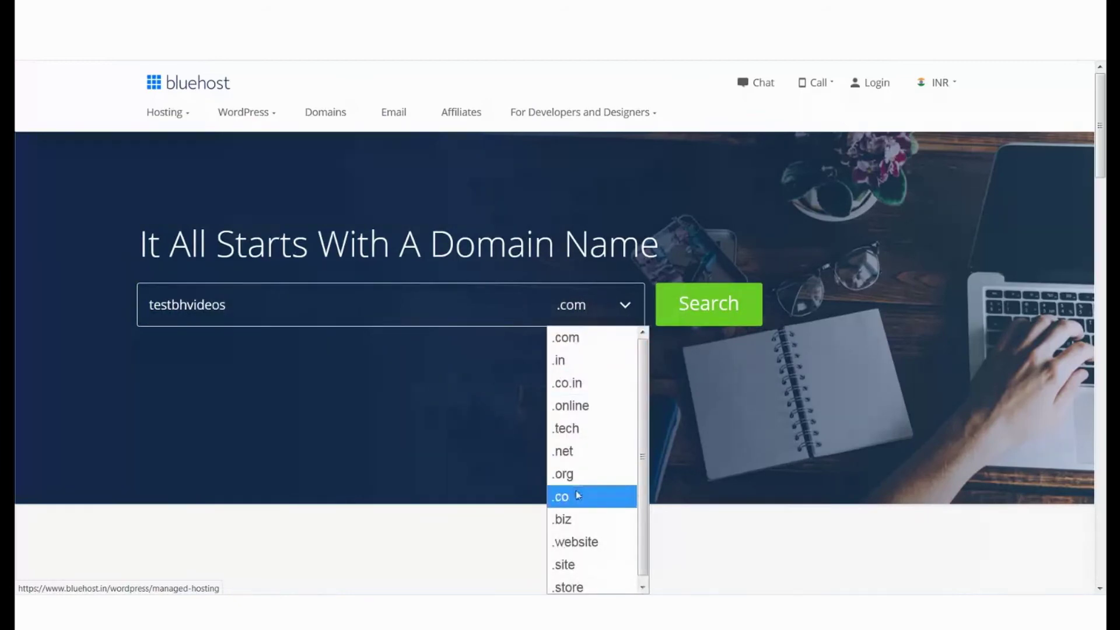
{"action": "left_click", "coordinate": [591, 348]}
- Search testbhvideos.com and keep Domain Privacy + Protection in the ₹1,167.00 cart
{"action": "left_click", "coordinate": [689, 316]}
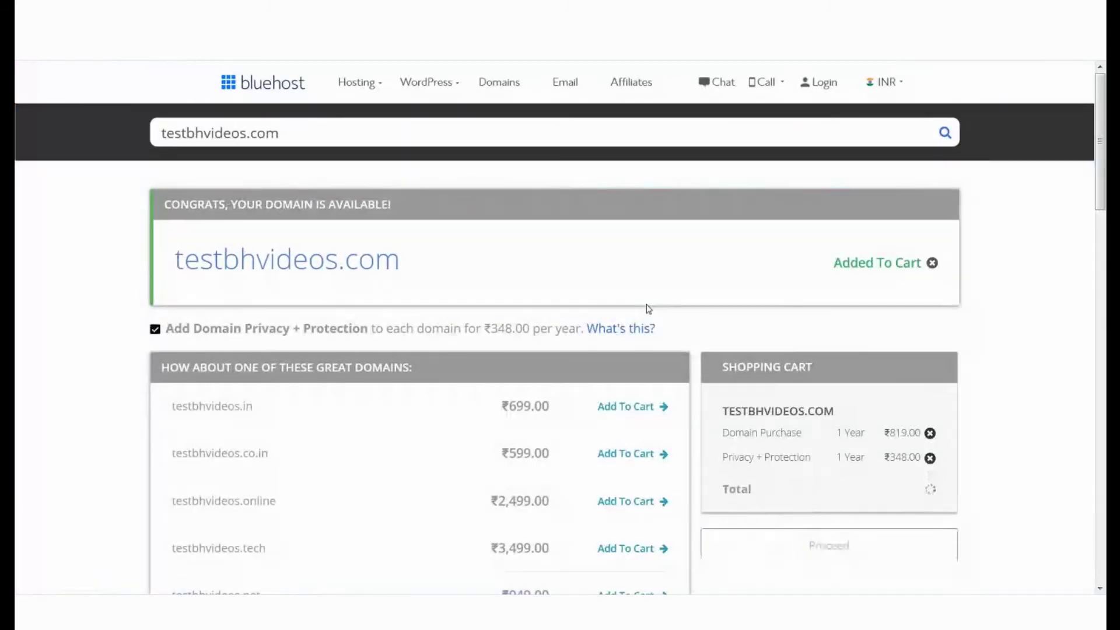
{"action": "scroll", "coordinate": [699, 250], "scroll_direction": "down", "scroll_amount": 1}
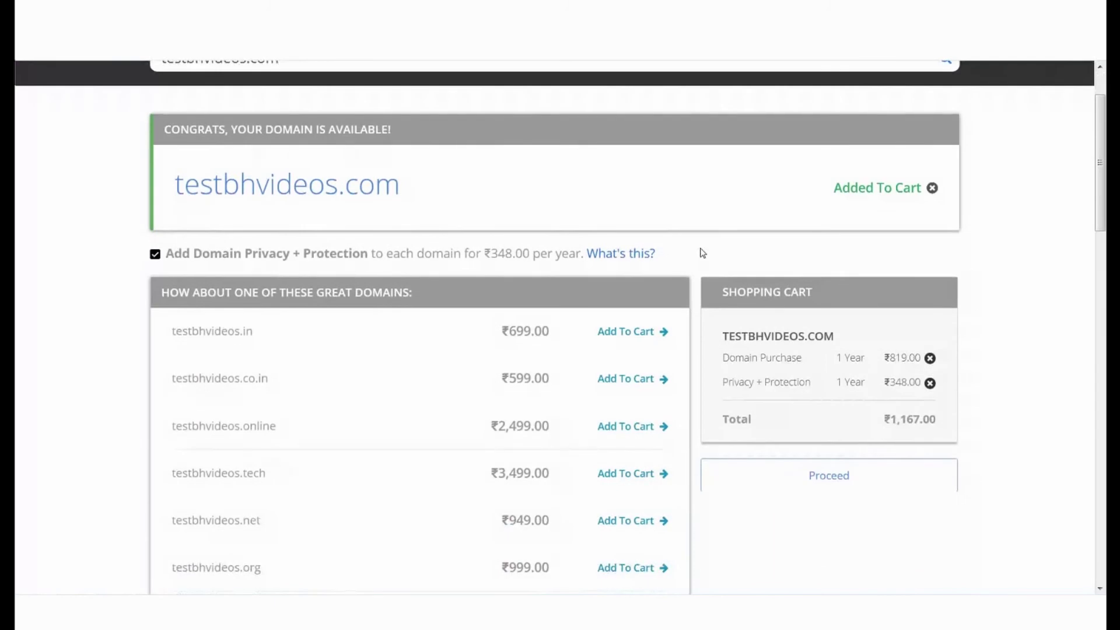
{"action": "scroll", "coordinate": [525, 271], "scroll_direction": "down", "scroll_amount": 2}
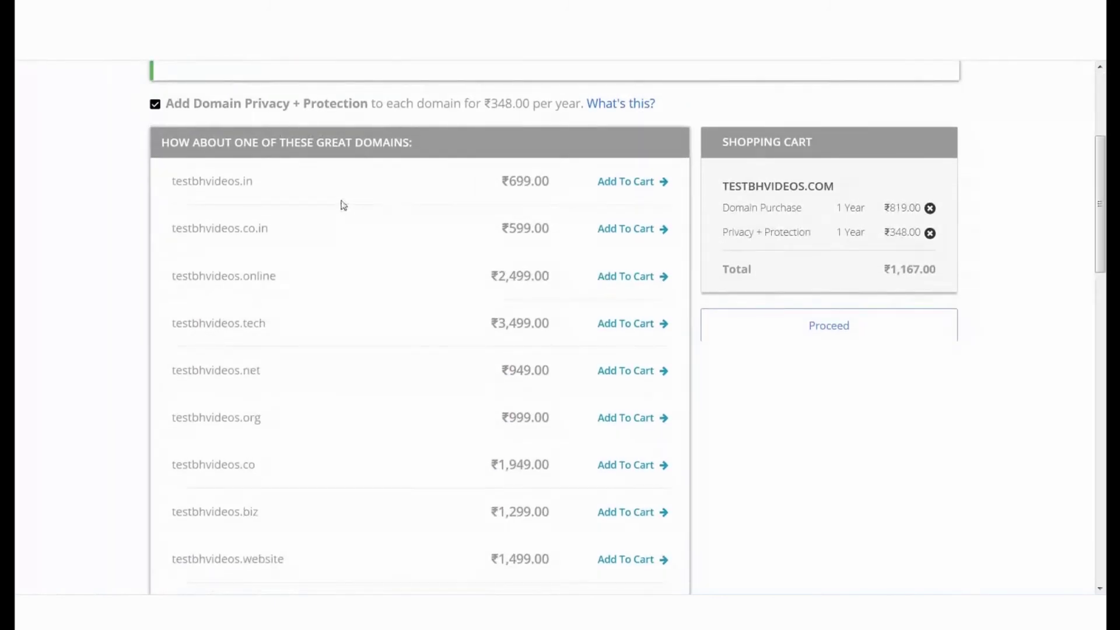
{"action": "scroll", "coordinate": [165, 243], "scroll_direction": "up", "scroll_amount": 2}
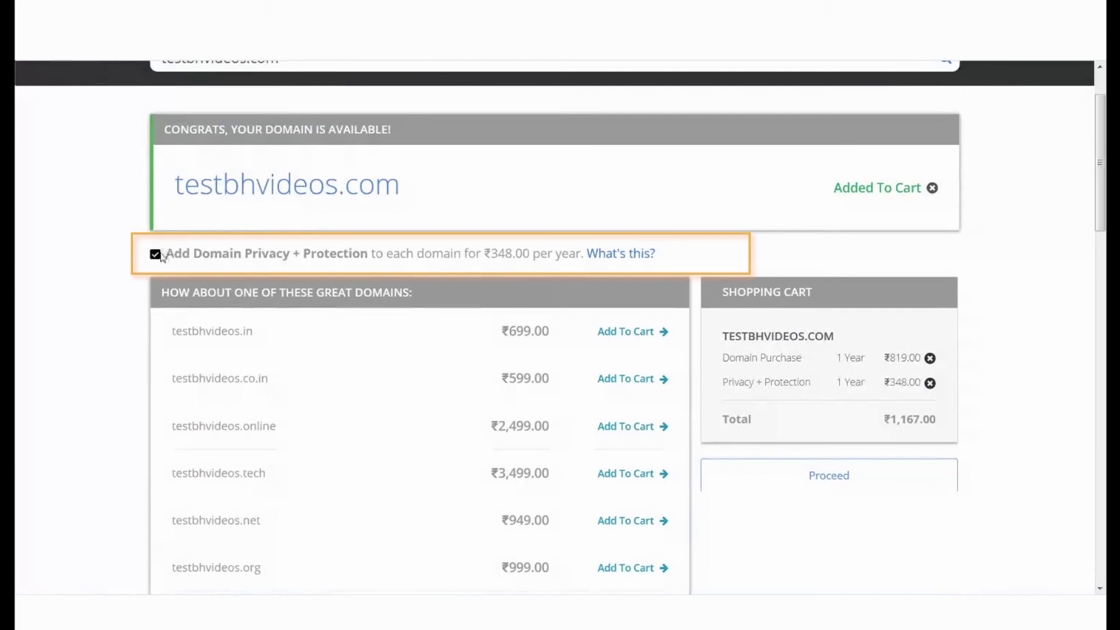
{"action": "left_click", "coordinate": [156, 255]}
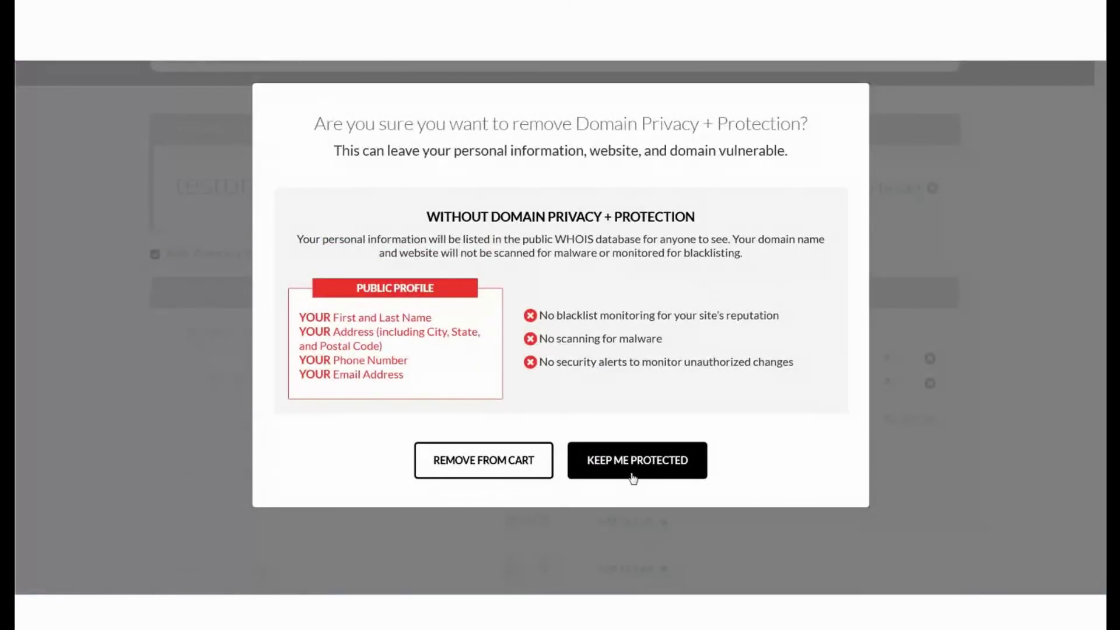
{"action": "left_click", "coordinate": [607, 477]}
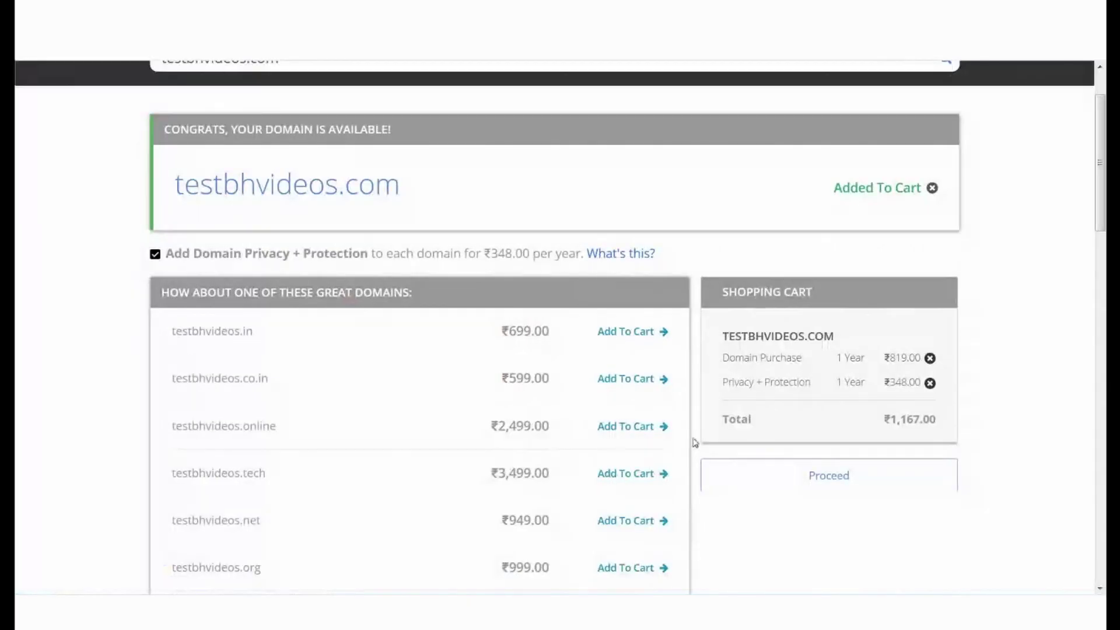
- Proceed to billing for the ₹1,167.00 cart and submit the testbhvideos.com purchase
{"action": "left_click", "coordinate": [910, 478]}
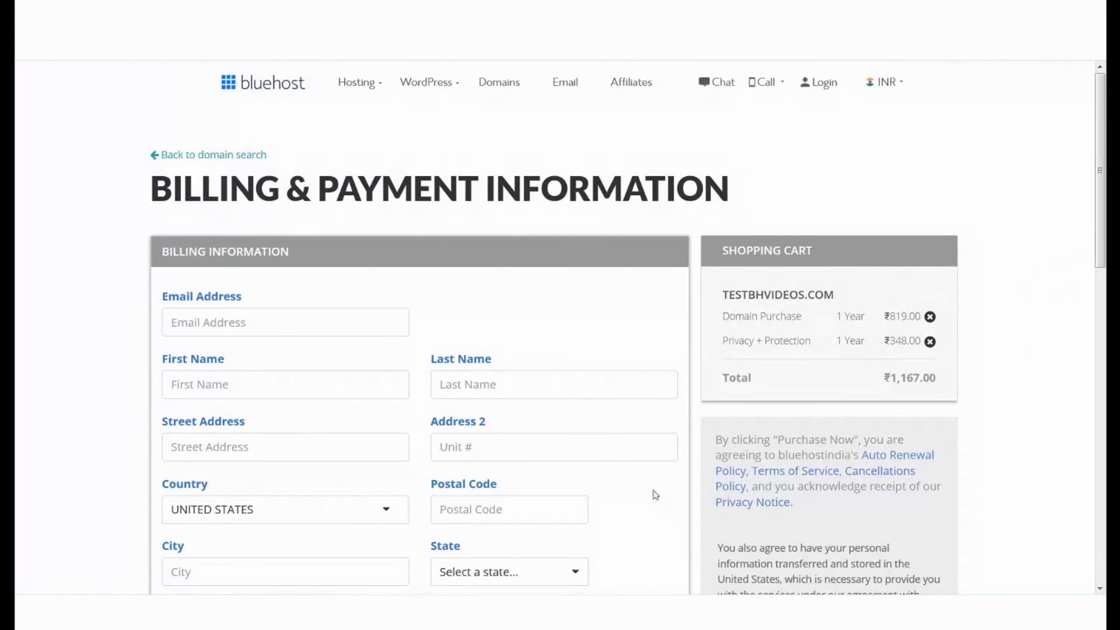
{"action": "scroll", "coordinate": [555, 440], "scroll_direction": "down", "scroll_amount": 4}
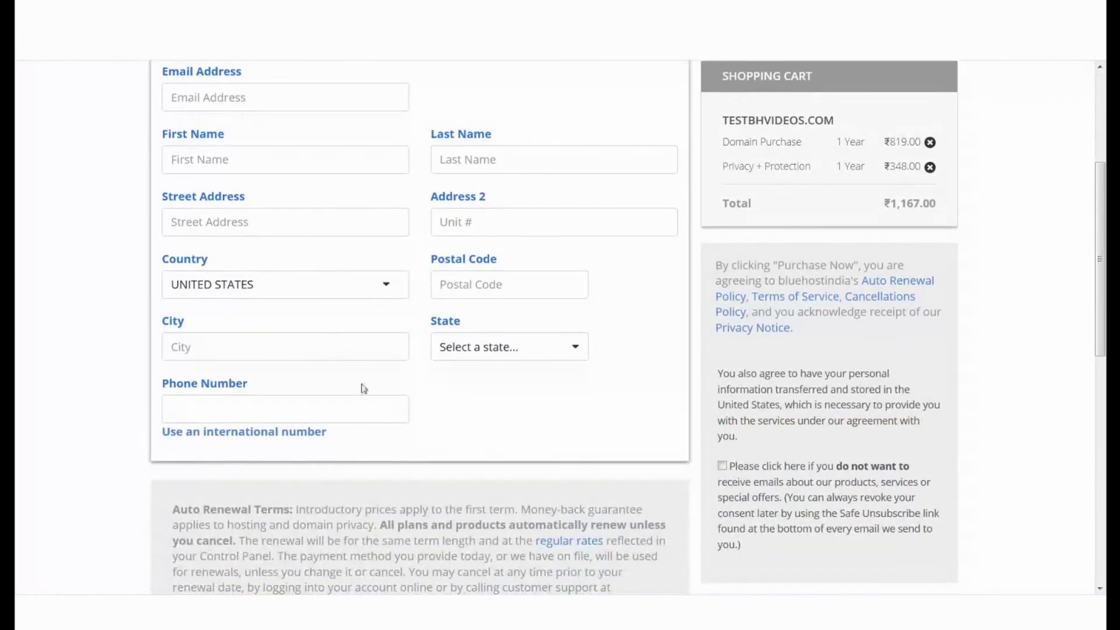
{"action": "scroll", "coordinate": [785, 477], "scroll_direction": "down", "scroll_amount": 4}
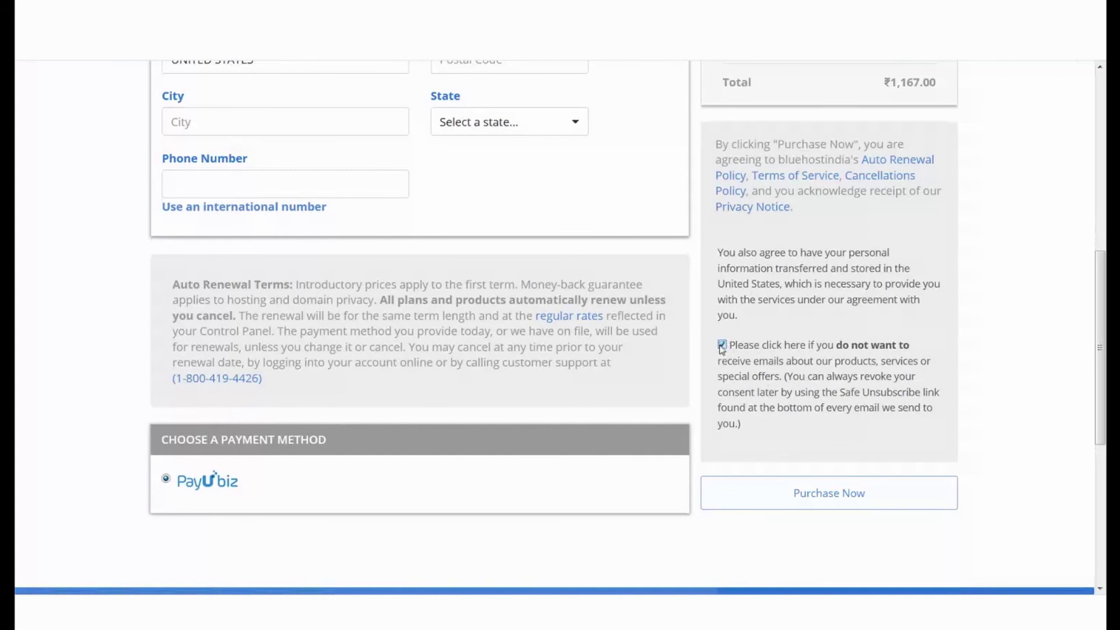
{"action": "left_click", "coordinate": [802, 499]}
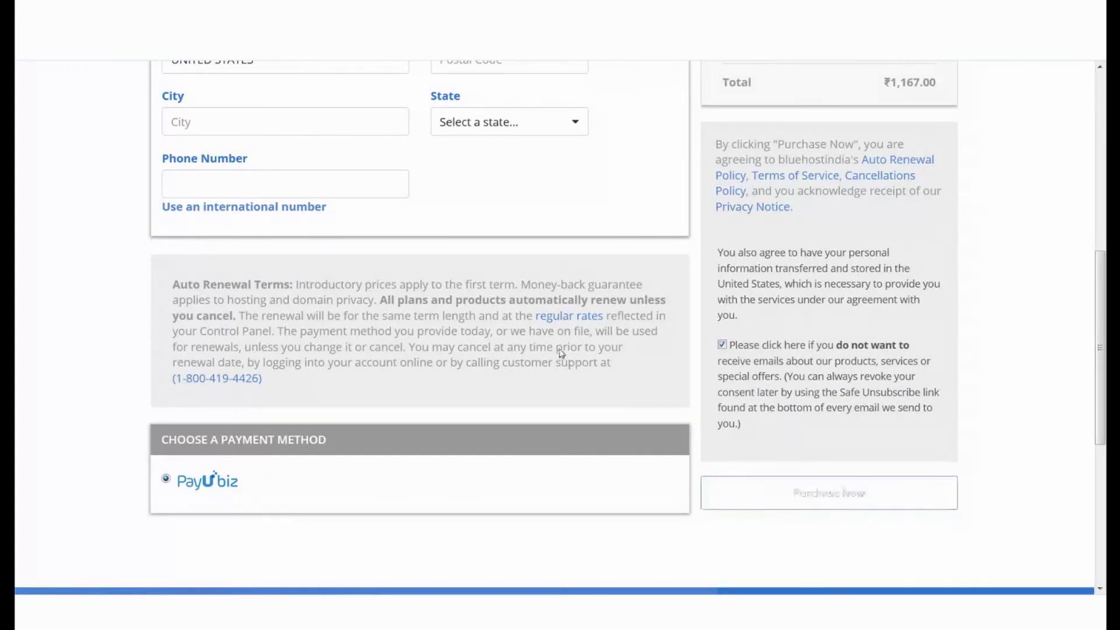